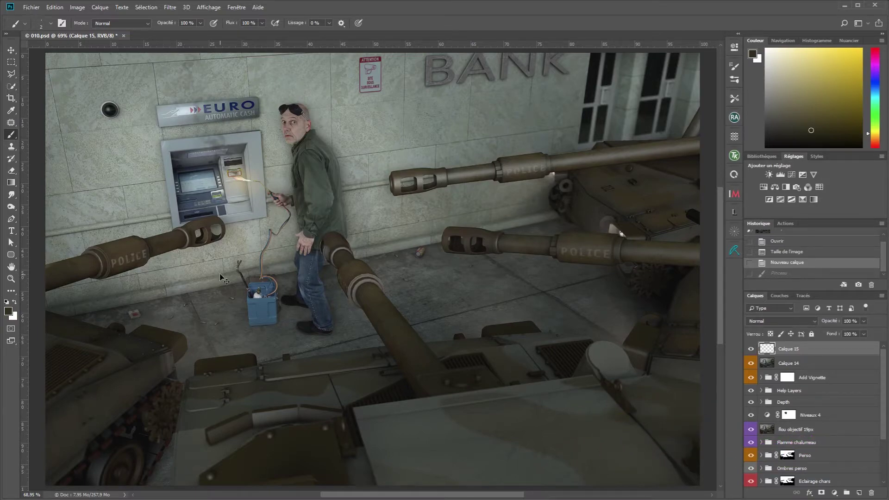
Activate the Brush tool for retouching the gun barrel near the cash machine and set its size to 2 px.
drag(201, 248, 486, 354)
key(ctrl+r)
key(b)
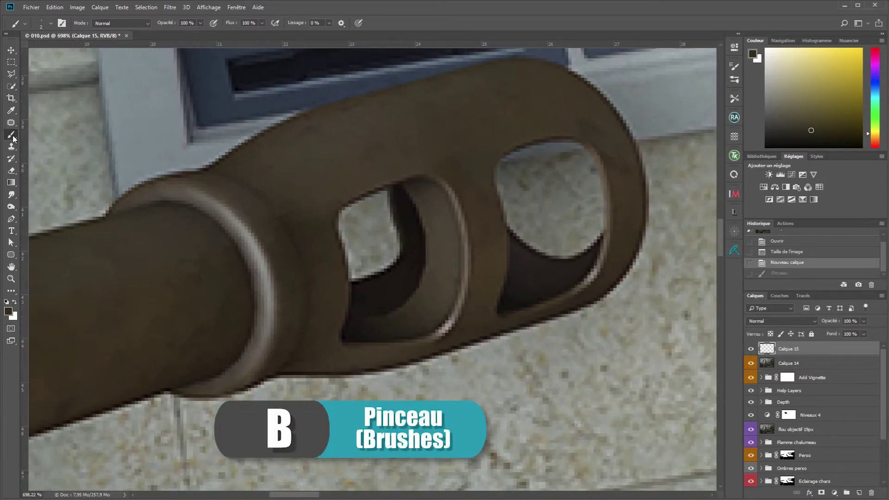
click(51, 23)
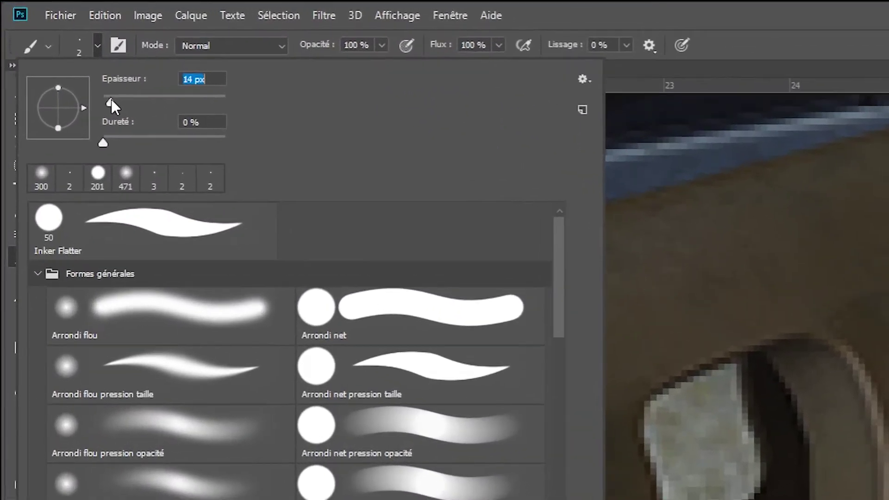
drag(111, 100, 99, 101)
mouse_move(116, 83)
mouse_down()
mouse_move(126, 84)
mouse_move(39, 72)
mouse_up()
mouse_move(109, 71)
mouse_down()
mouse_move(99, 79)
mouse_move(44, 73)
mouse_up()
mouse_move(113, 79)
mouse_down()
mouse_move(96, 79)
mouse_move(299, 73)
mouse_move(73, 62)
mouse_move(88, 64)
mouse_up()
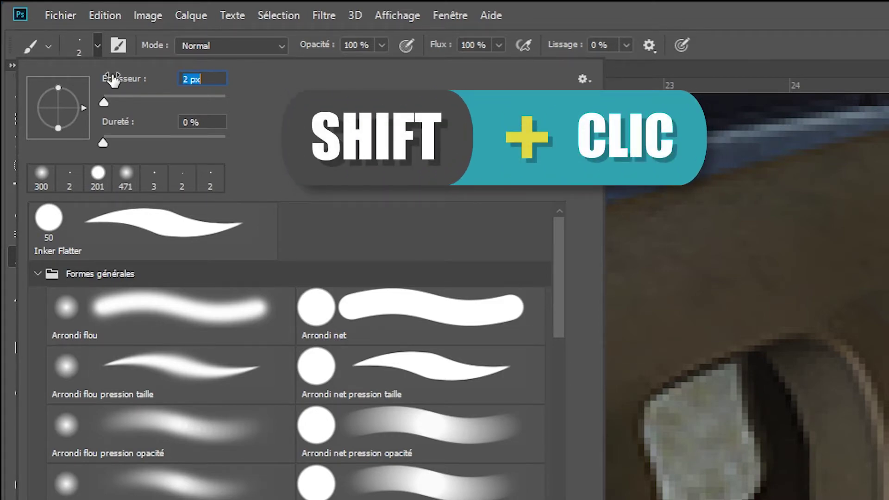
drag(112, 80, 93, 81)
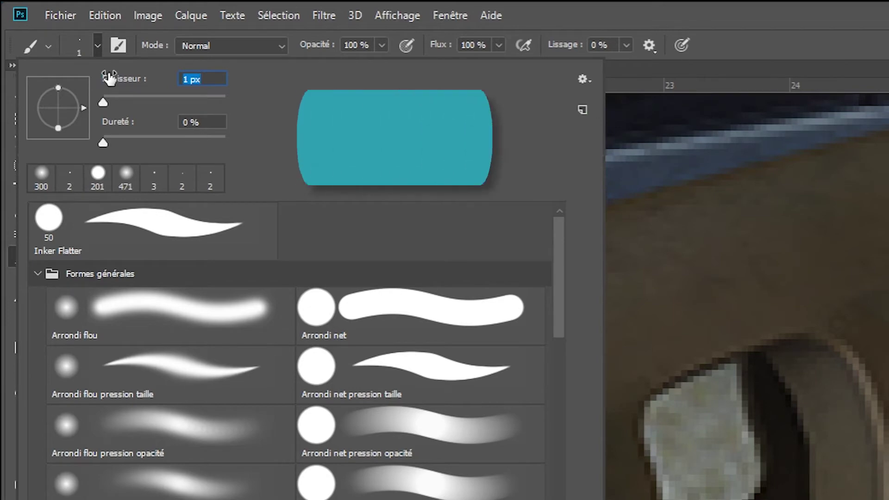
drag(110, 79, 123, 80)
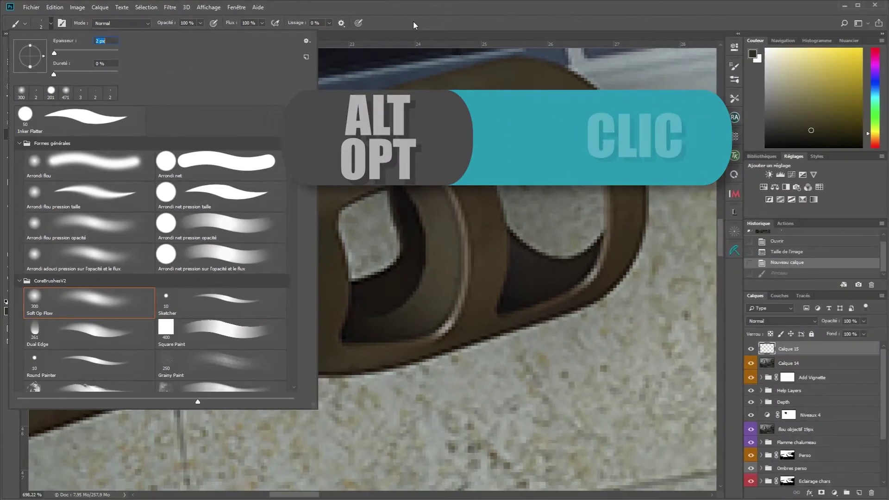
key(Return)
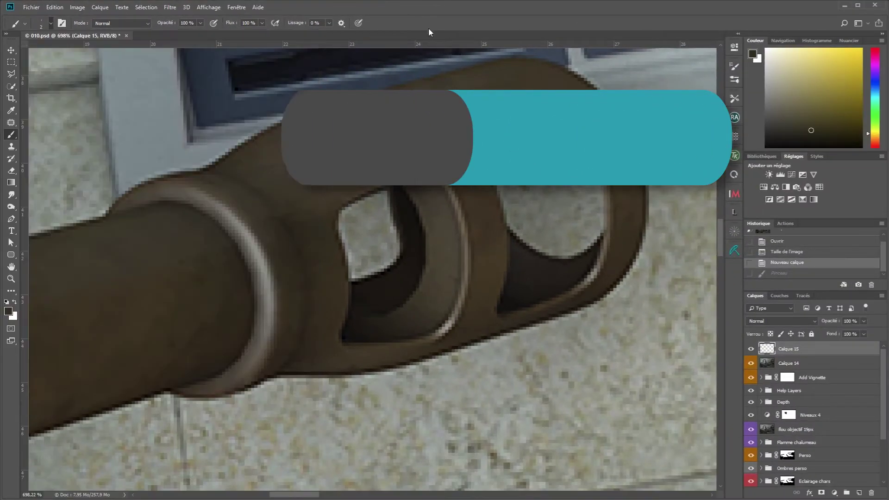
Sample the light highlight colour from the barrel's ring and paint highlights along the lower edges of the muzzle's two openings.
alt+click(271, 303)
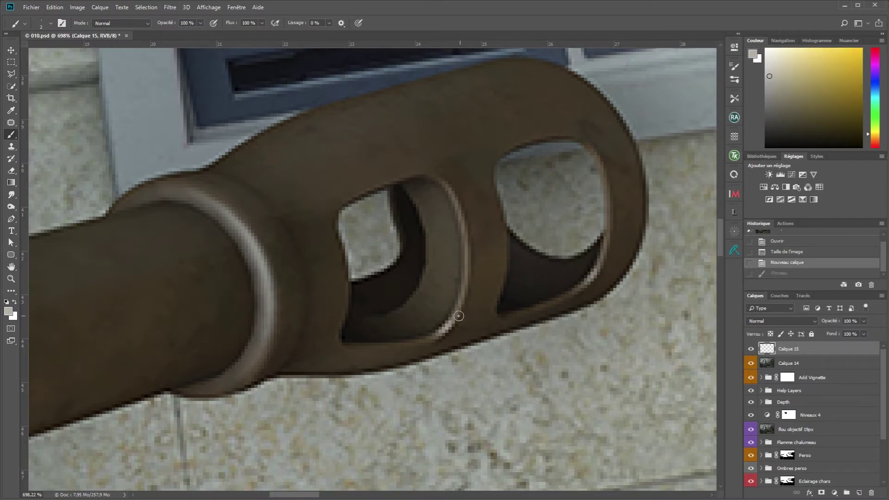
drag(455, 320, 414, 343)
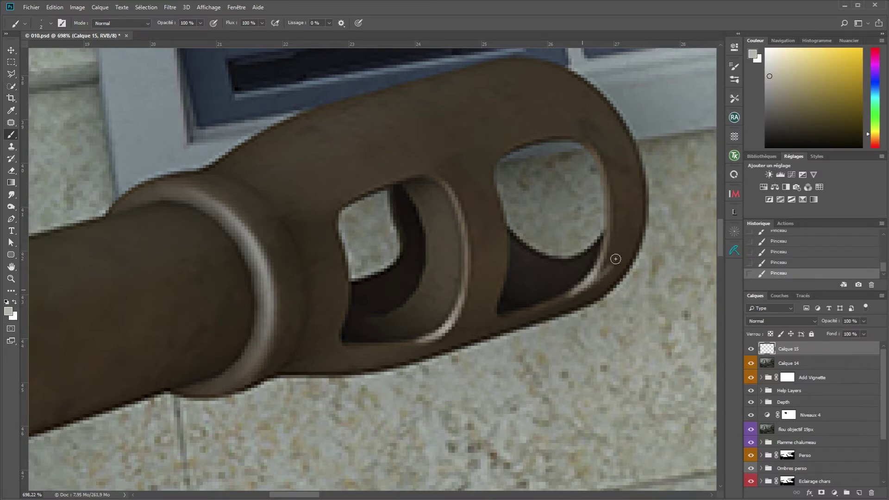
mouse_move(612, 256)
mouse_down()
mouse_move(587, 288)
mouse_move(561, 296)
mouse_up()
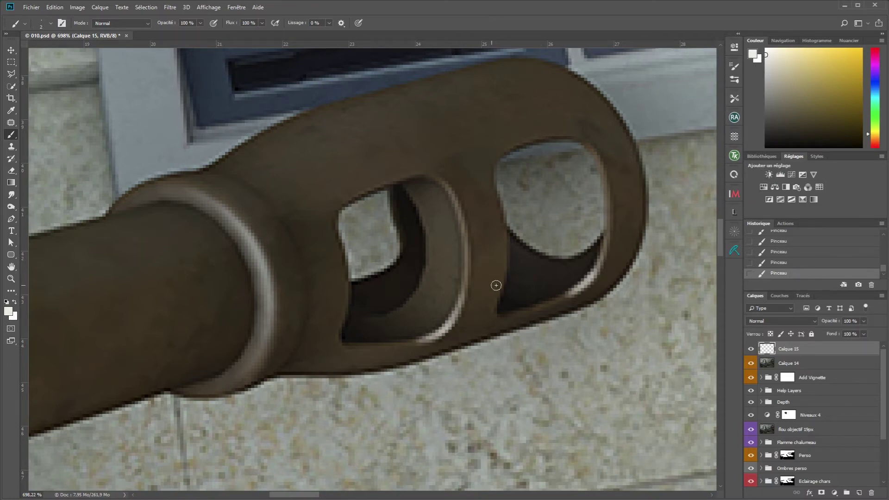
drag(568, 394, 546, 379)
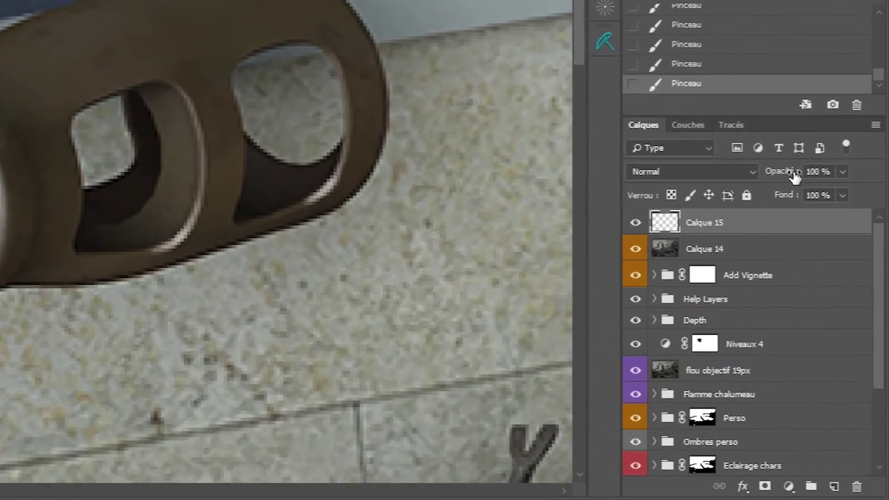
Lower the opacity of layer Calque 15 to 51 % and fit the whole image in view.
drag(831, 322, 813, 322)
mouse_move(743, 163)
mouse_down()
mouse_move(786, 159)
mouse_move(598, 162)
mouse_move(806, 146)
mouse_move(591, 135)
mouse_move(829, 132)
mouse_up()
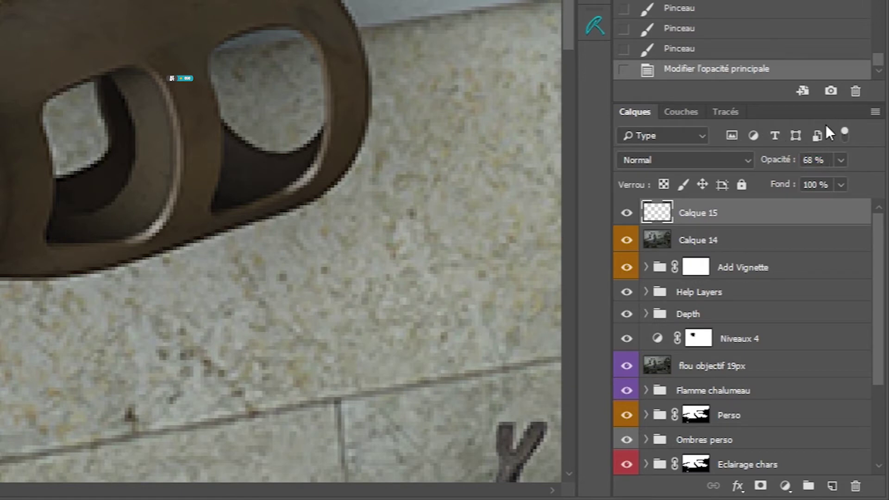
drag(786, 161, 608, 144)
drag(773, 162, 707, 167)
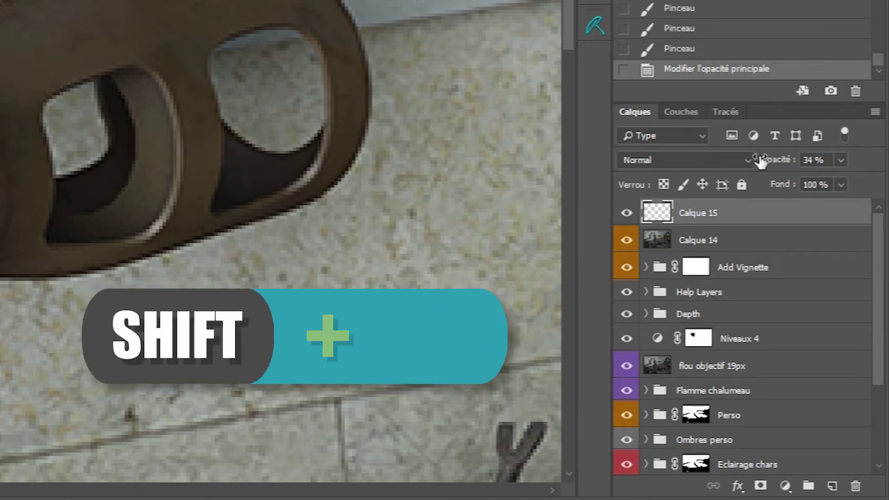
drag(810, 153, 788, 159)
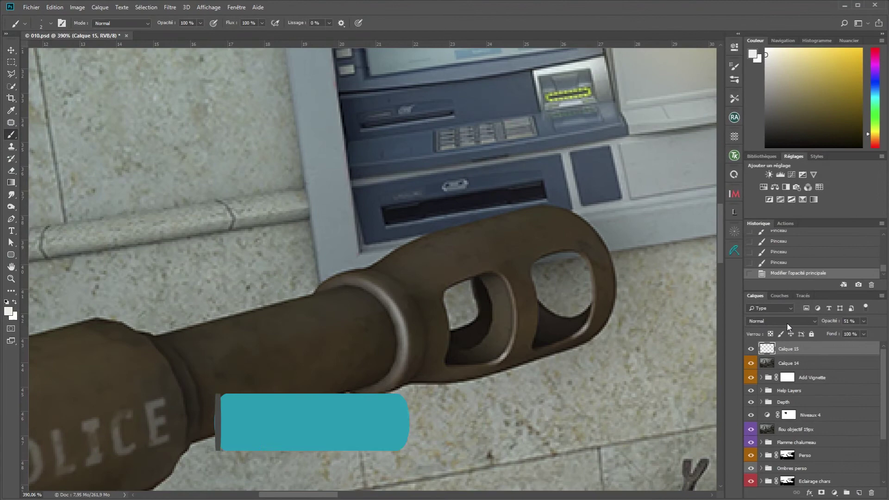
key(ctrl+0)
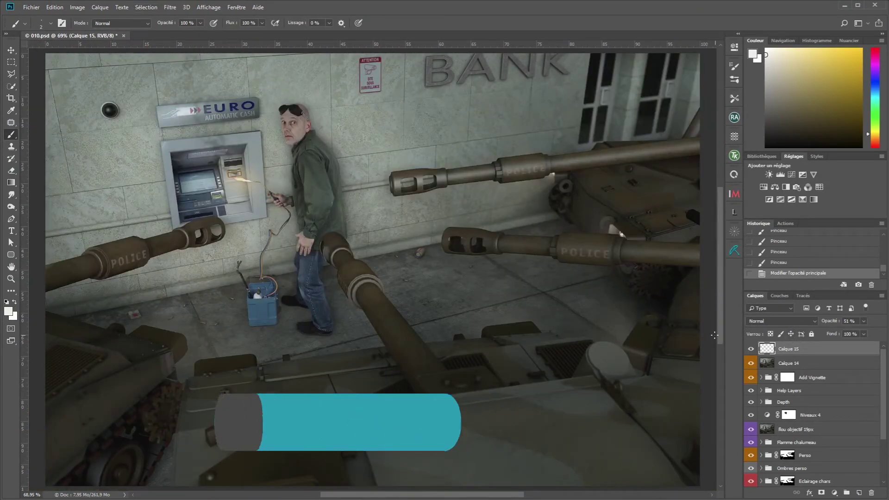
Open the Tons foncés/Tons clairs adjustment on layer Calque 14 and try a black clipping (Ecrêtage noir) of 7,749 %.
click(768, 363)
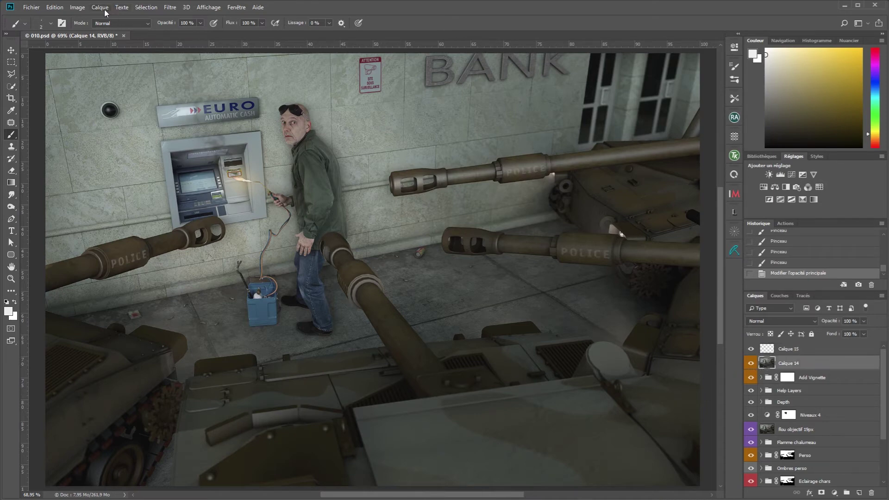
click(78, 8)
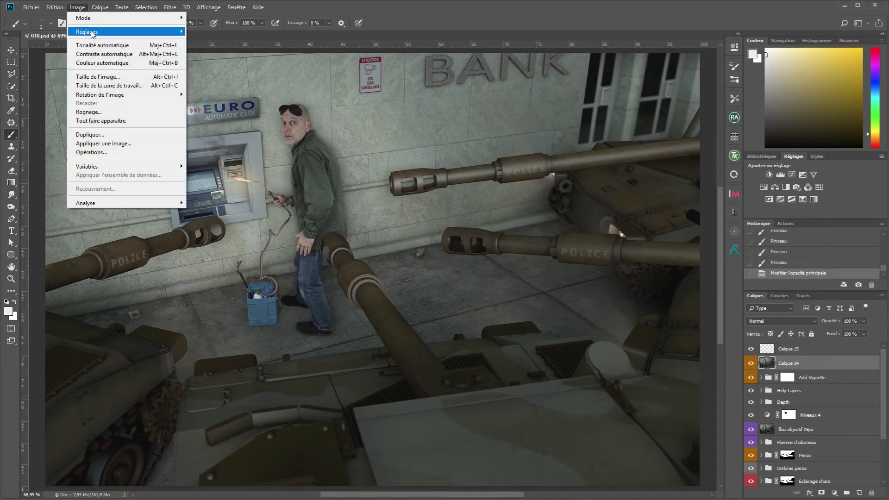
mouse_move(124, 32)
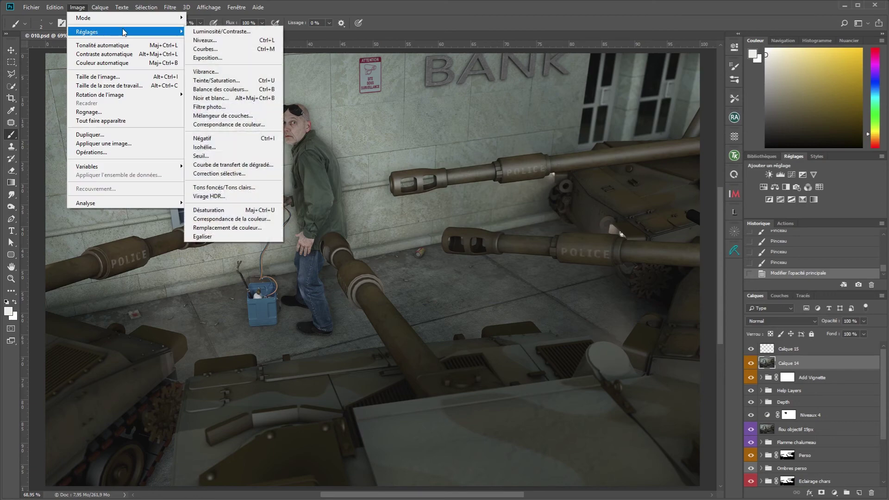
click(222, 188)
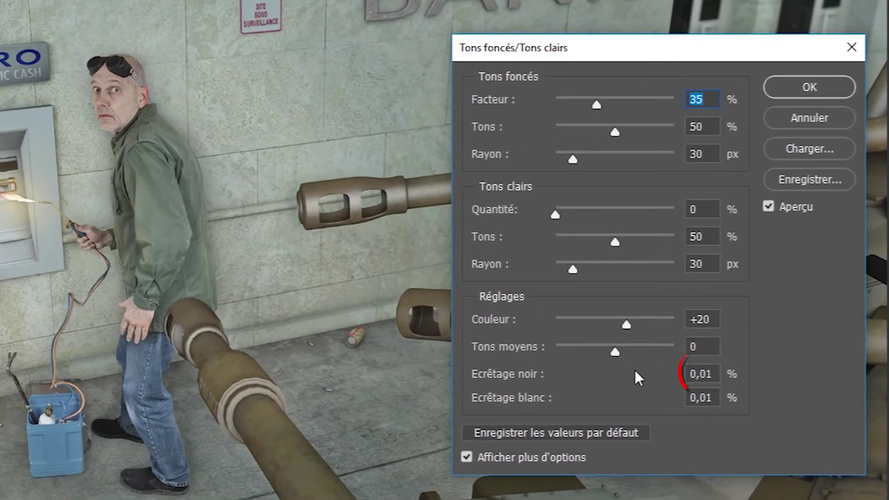
drag(523, 378, 646, 363)
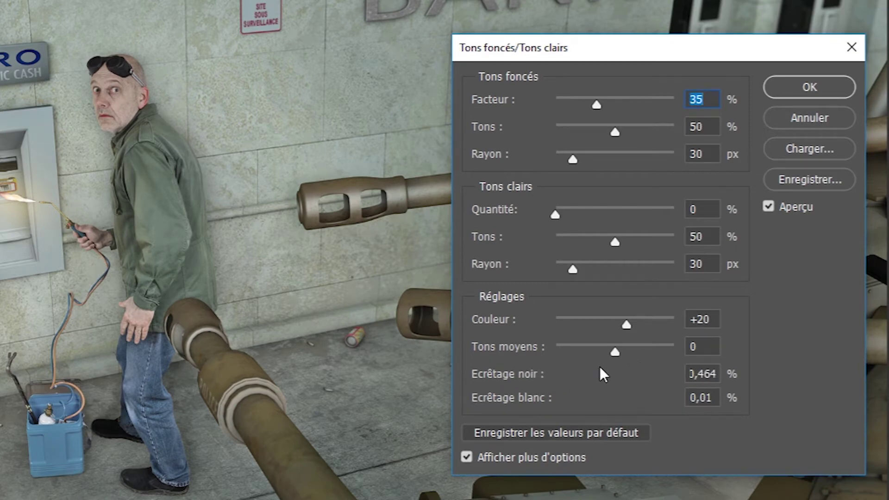
key(shift)
drag(520, 374, 688, 366)
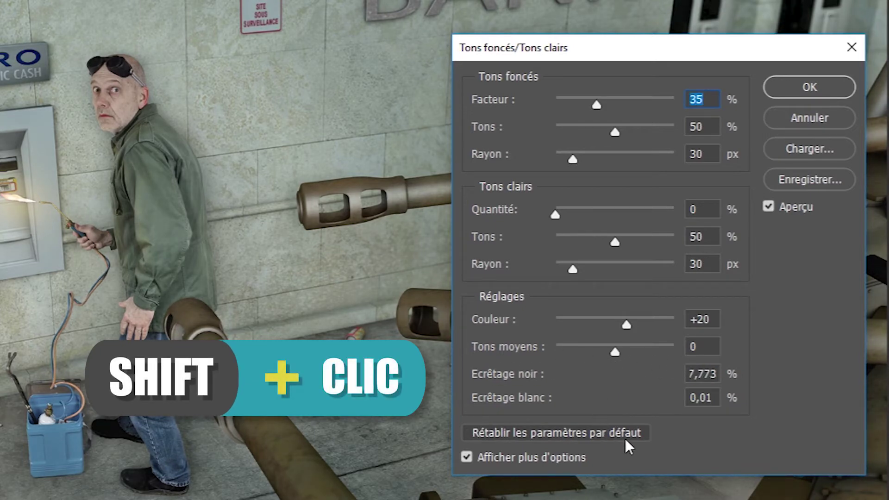
key(alt)
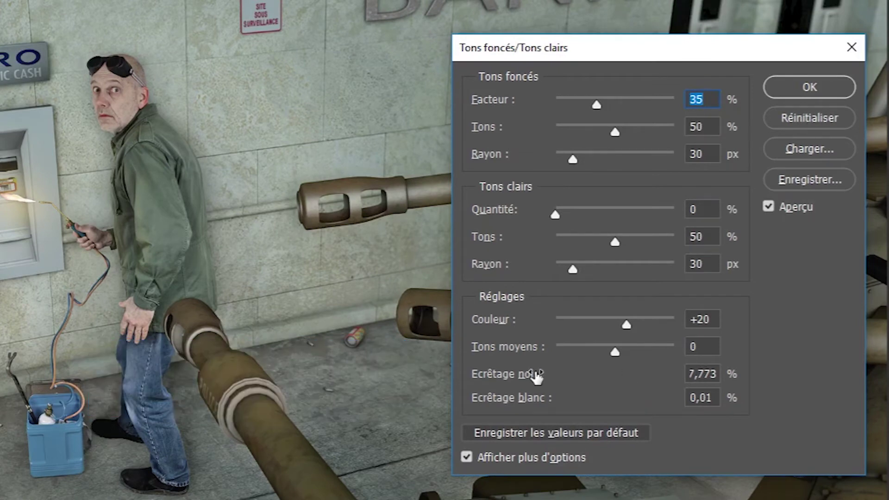
drag(535, 376, 447, 372)
drag(523, 377, 492, 366)
Try Couleur at -90, Tons clairs Quantité 100 % and Tons 3 %, and Tons foncés Facteur 88 %, Tons 78 %, Rayon 155 px.
drag(627, 324, 561, 324)
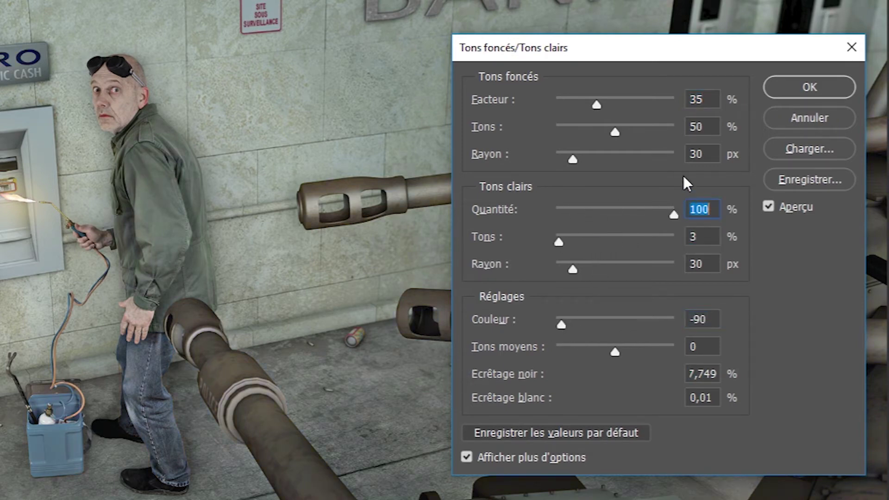
drag(615, 131, 648, 131)
drag(596, 104, 660, 104)
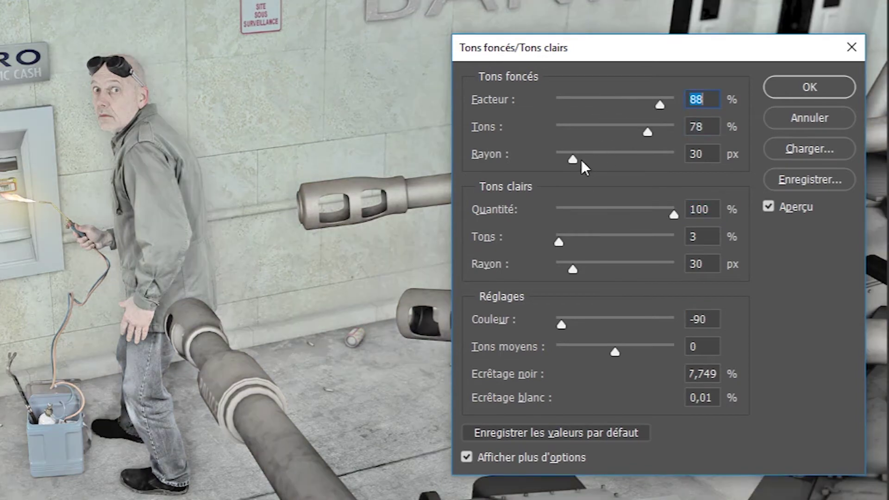
drag(573, 159, 631, 159)
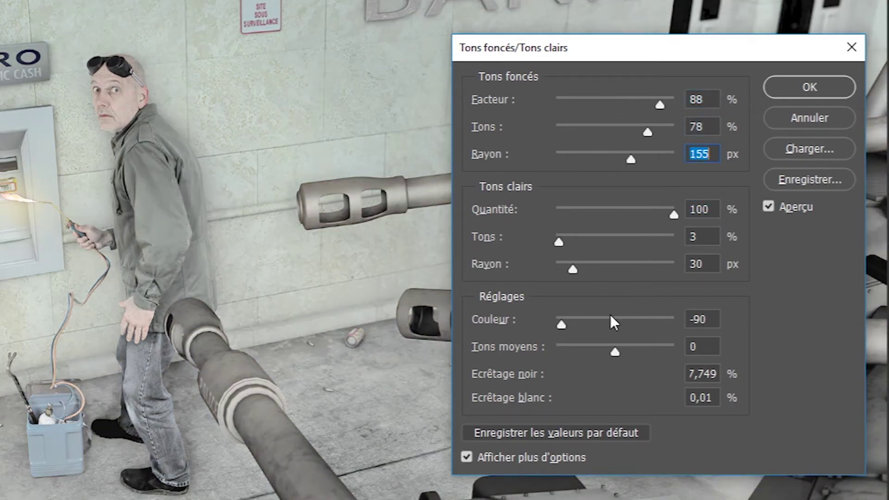
Reset all Tons foncés/Tons clairs values to their initial settings and close the adjustment without applying it.
drag(670, 53, 645, 74)
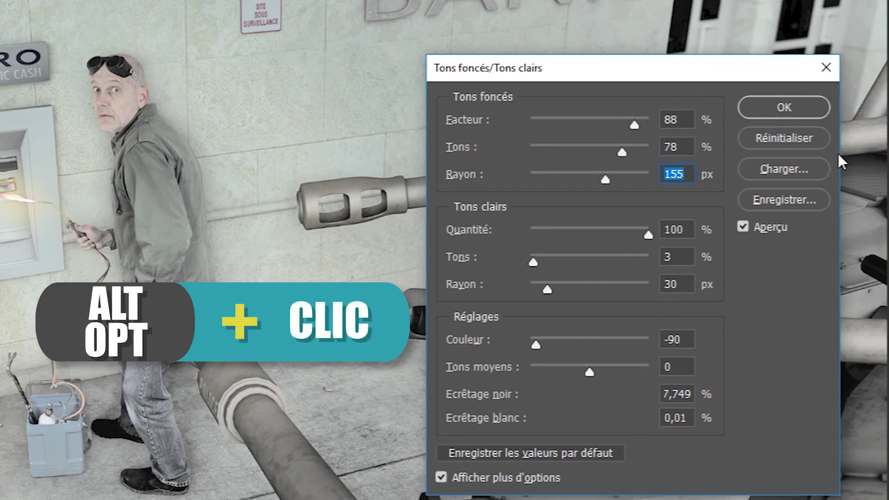
alt+click(784, 137)
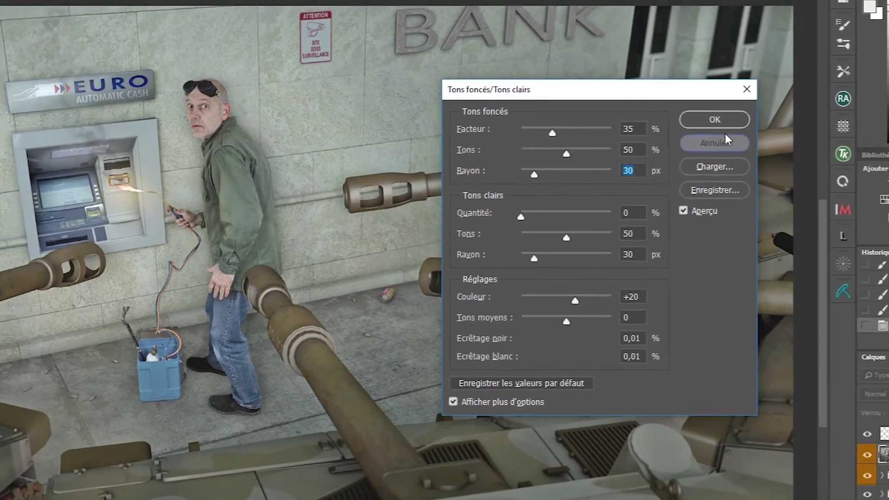
click(787, 138)
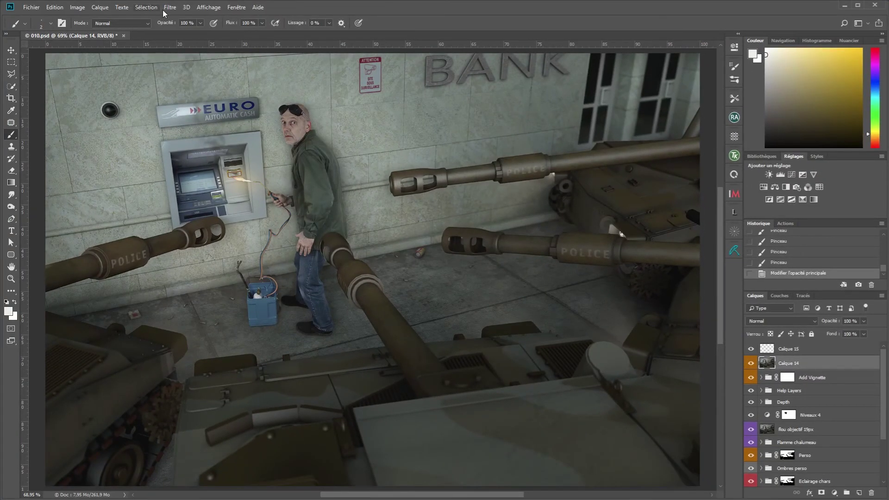
Try the Contour lumineux filter on Calque 14 with Epaisseur 9, Luminosité 12 and Lissage 12, then reset and cancel it.
click(176, 9)
click(179, 46)
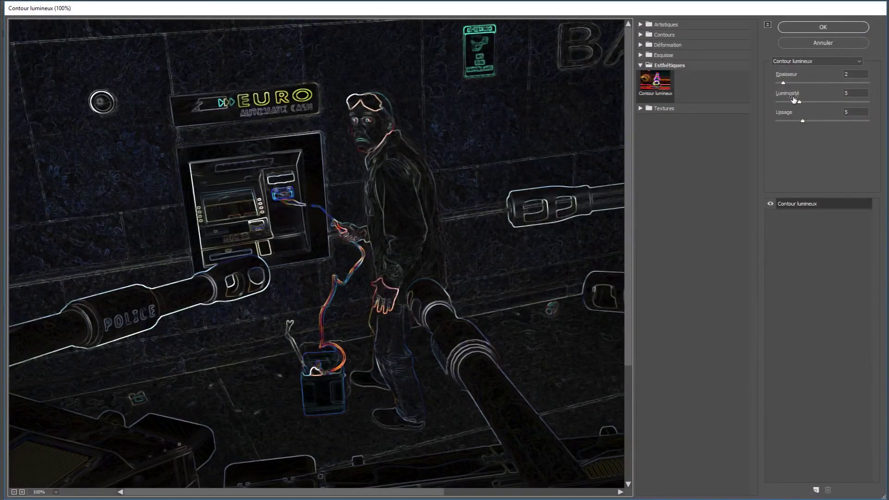
drag(794, 99, 835, 83)
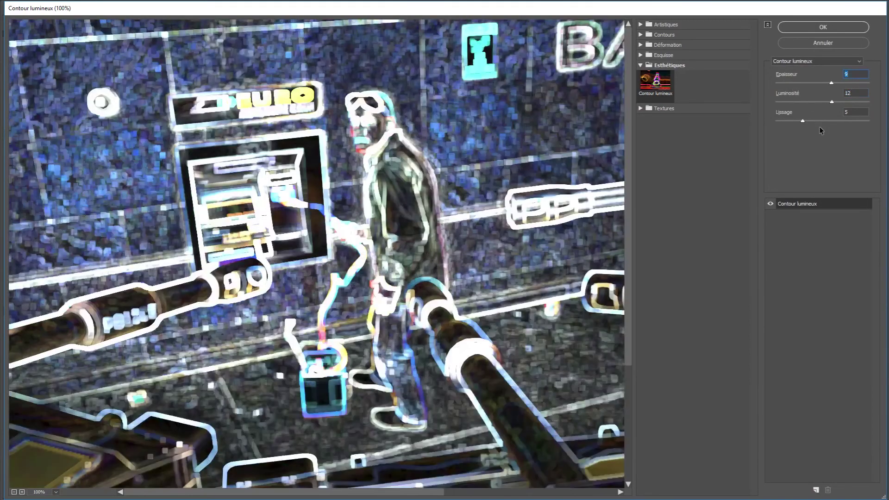
drag(803, 120, 852, 121)
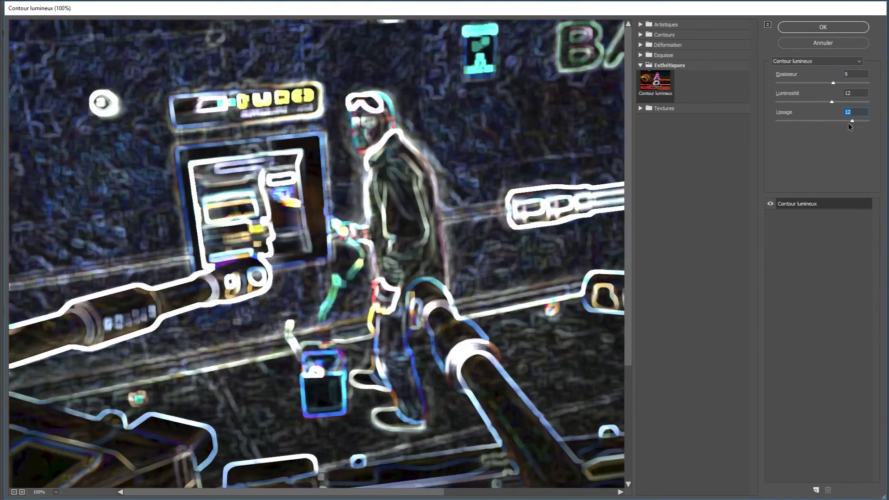
alt+click(831, 45)
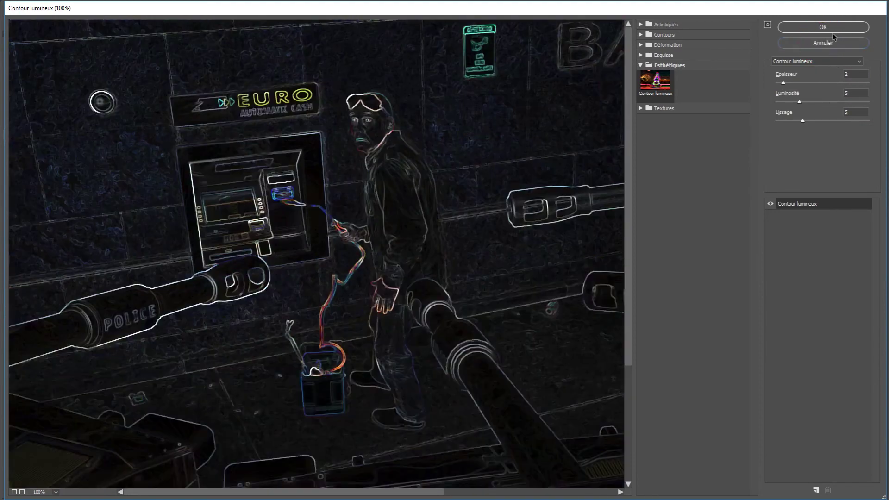
click(828, 44)
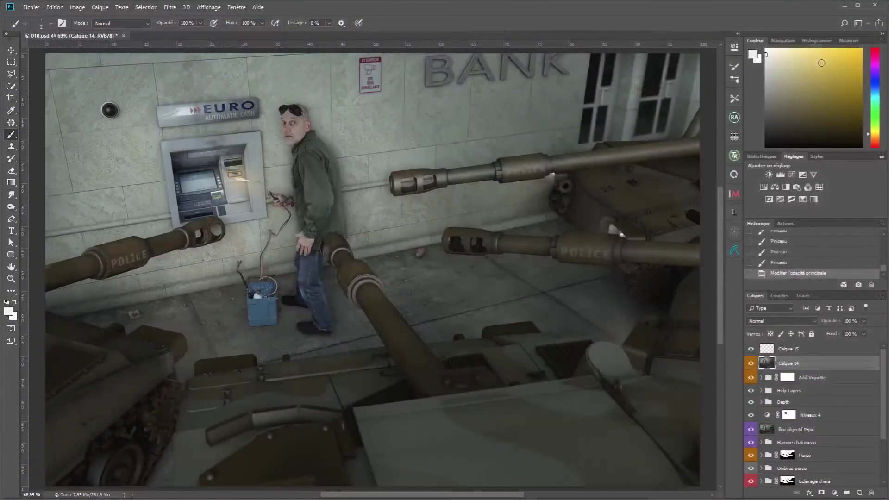
Select layer Calque 15, readjust its opacity to 51 %, and lower the brush opacity to 2 %.
click(819, 350)
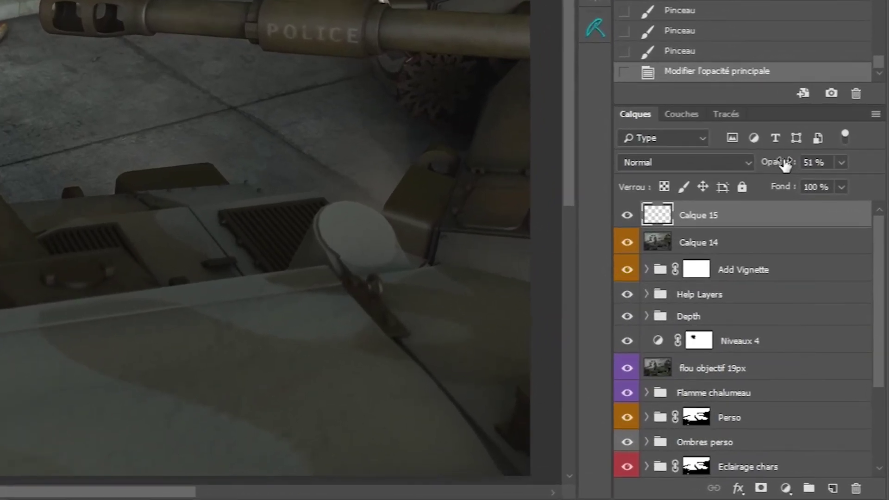
drag(786, 163, 804, 190)
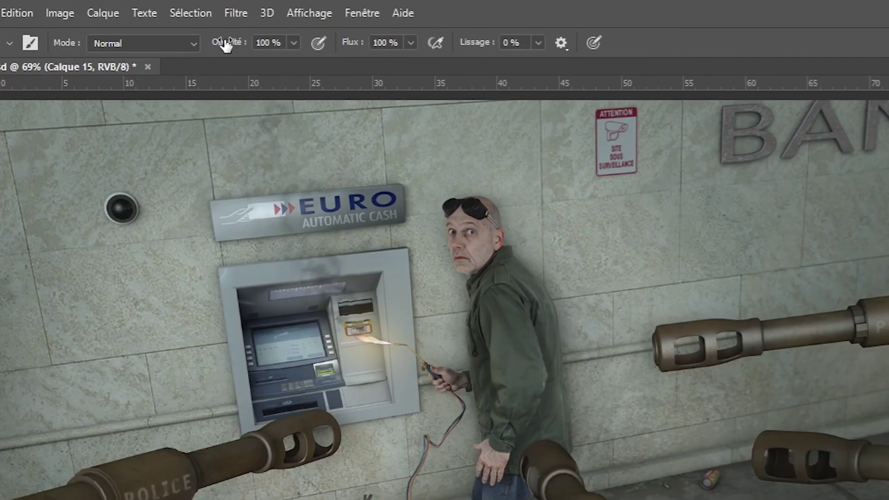
drag(226, 45, 156, 34)
drag(166, 38, 145, 38)
mouse_move(222, 44)
mouse_down()
mouse_move(312, 36)
mouse_move(208, 30)
mouse_move(219, 30)
mouse_up()
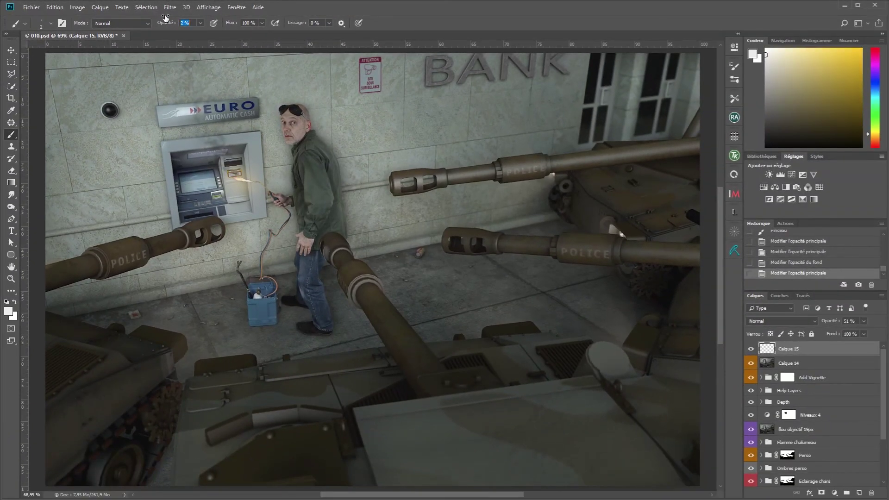